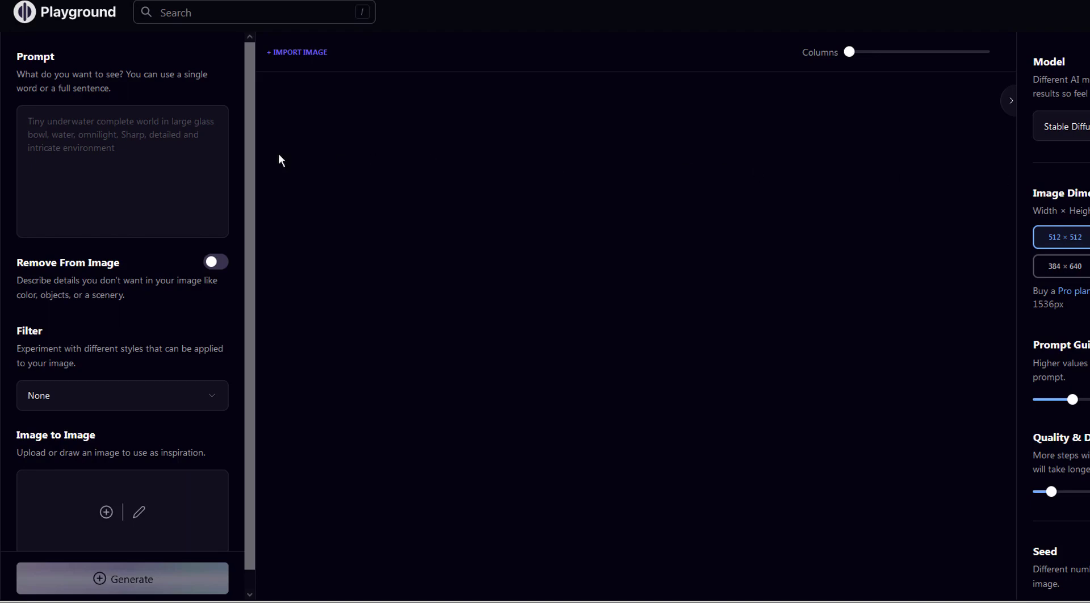
- Enter the prompt 'cat in the woods' and exclude 'low pixels' from the image
left_click(180, 148)
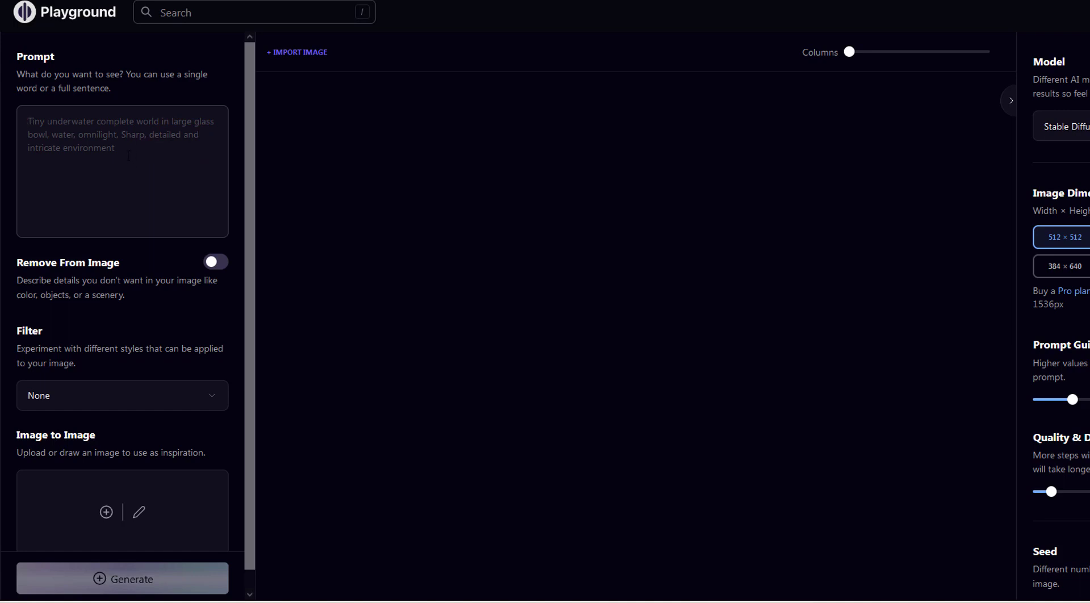
type("cat in the woods")
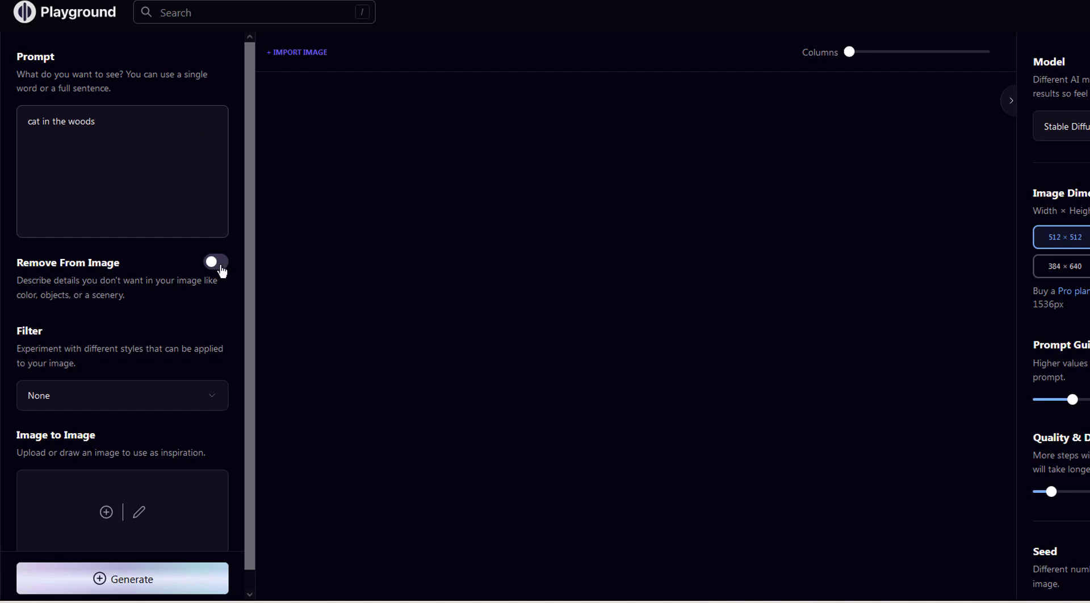
left_click(219, 263)
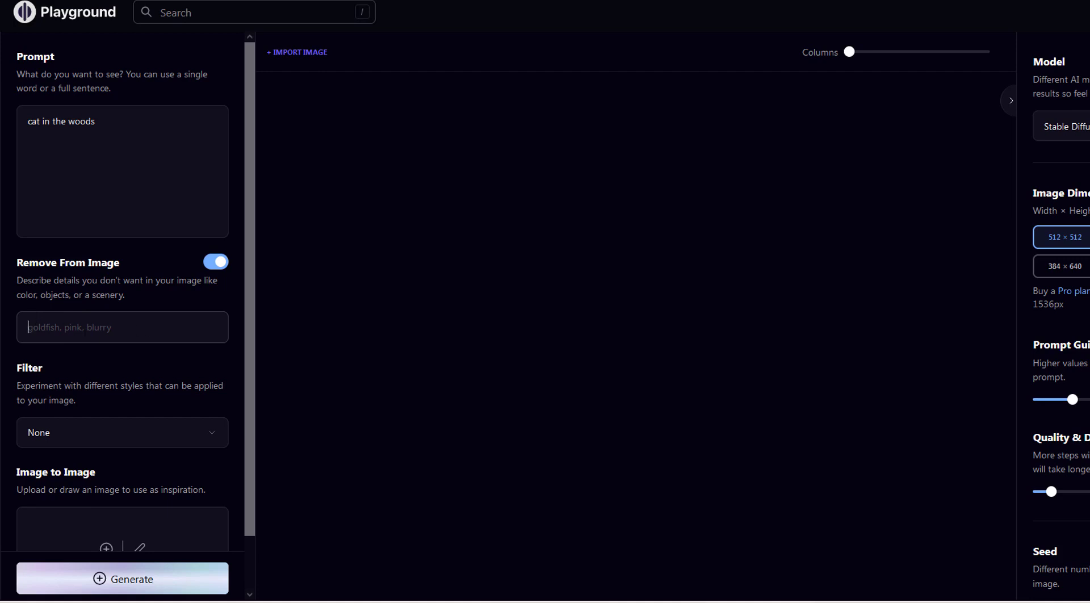
left_click(143, 331)
type("low pixels")
- Choose Masterpiece from the style filter gallery for the cat prompt
left_click(213, 440)
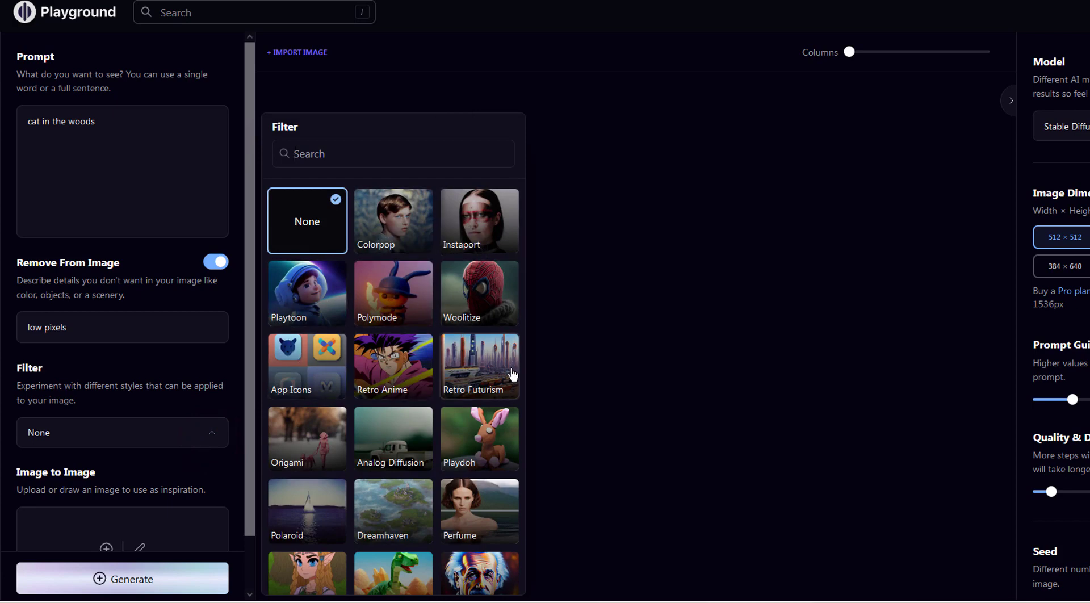
scroll(509, 377, "down", 5)
scroll(510, 377, "down", 3)
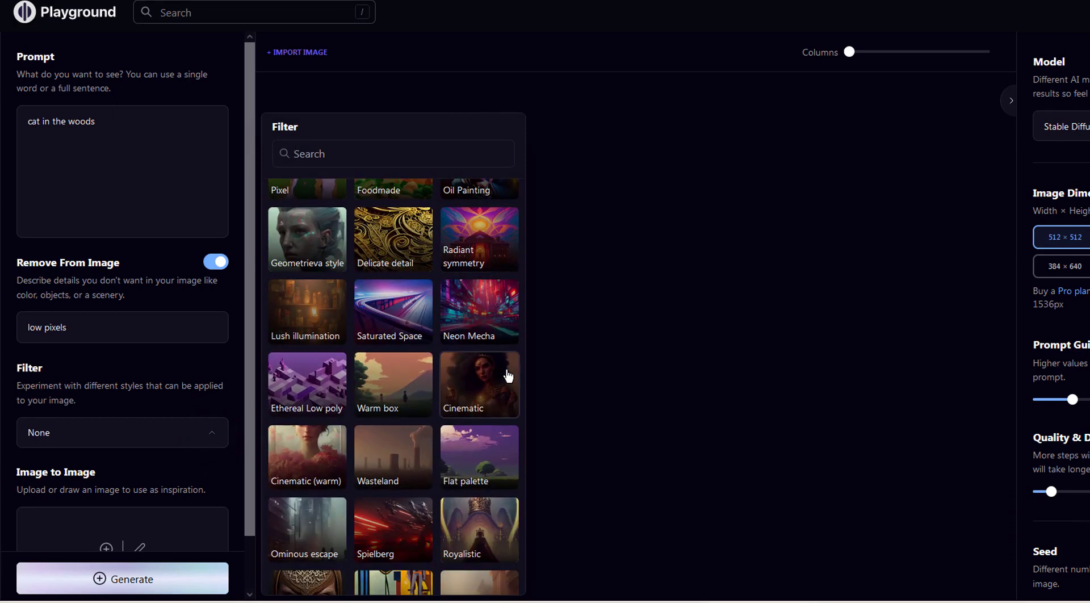
scroll(508, 377, "up", 2)
scroll(505, 352, "down", 5)
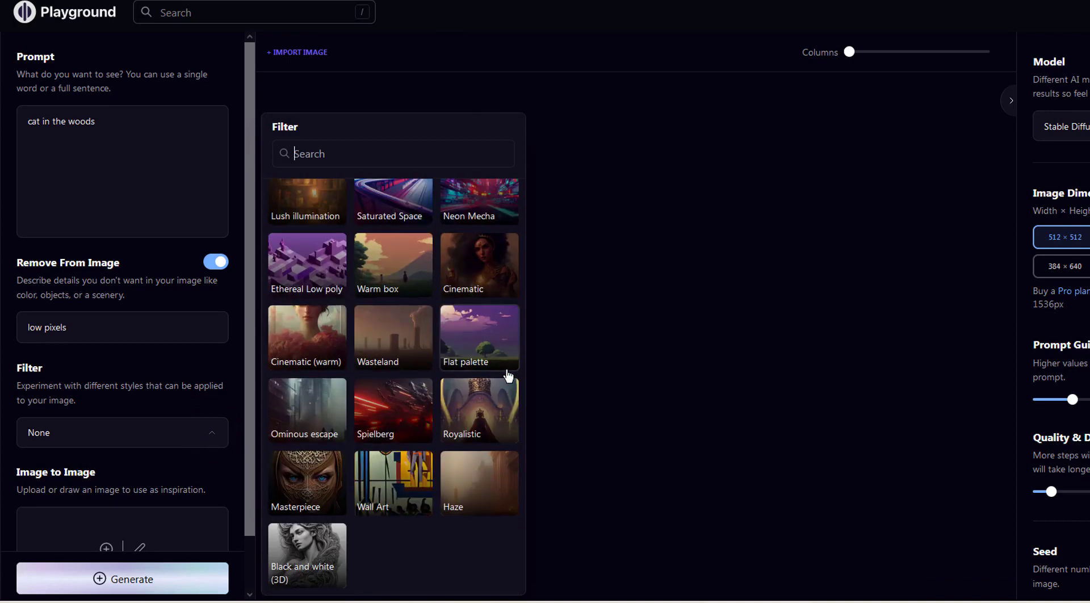
left_click(309, 468)
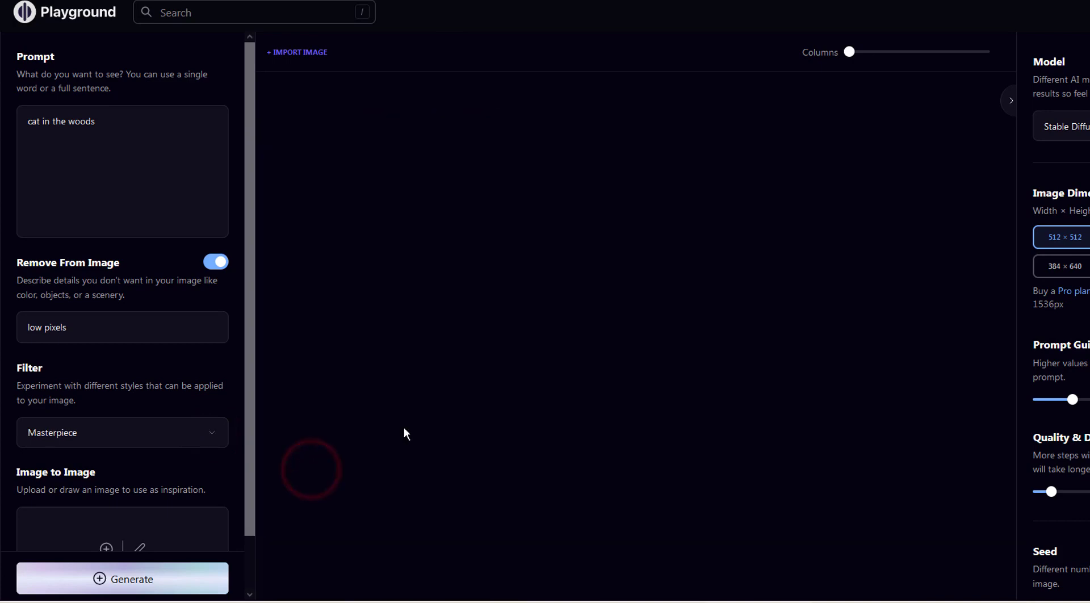
scroll(236, 397, "down", 1)
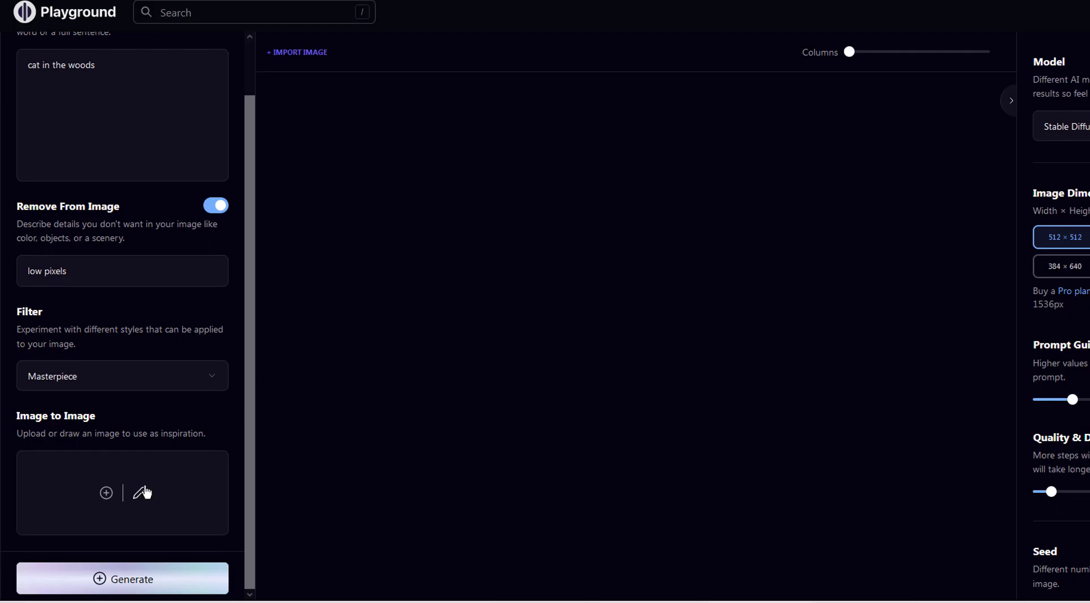
left_click(140, 495)
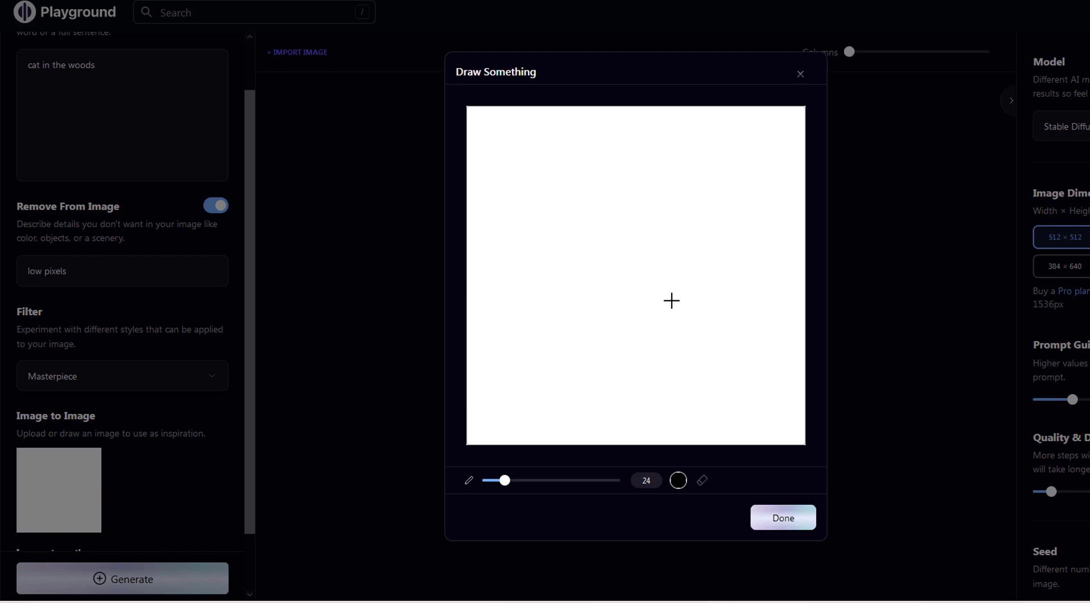
left_click_drag(545, 216, 645, 197)
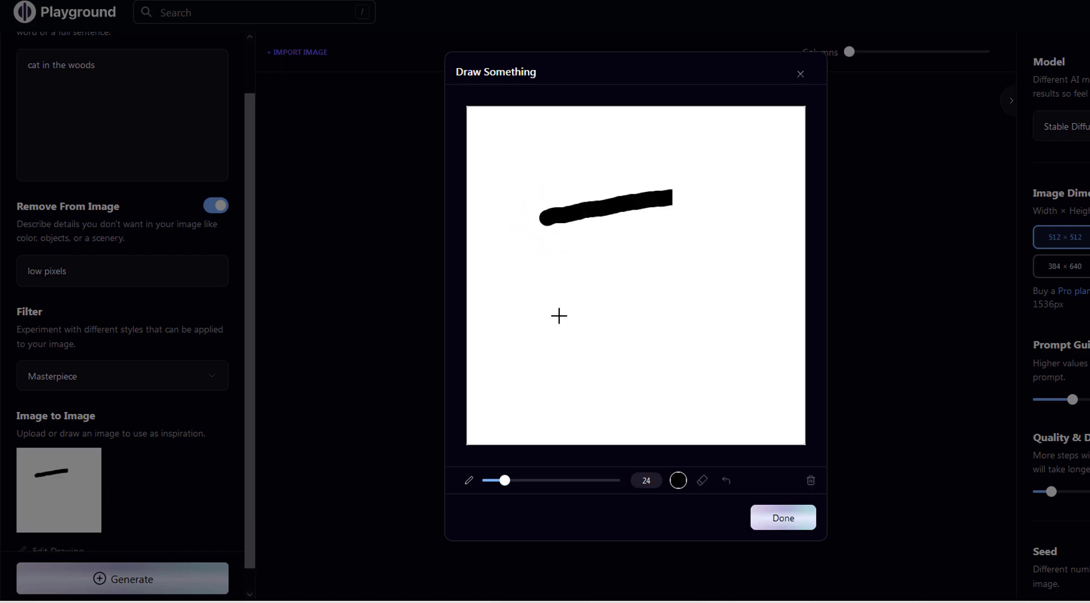
left_click_drag(550, 258, 549, 218)
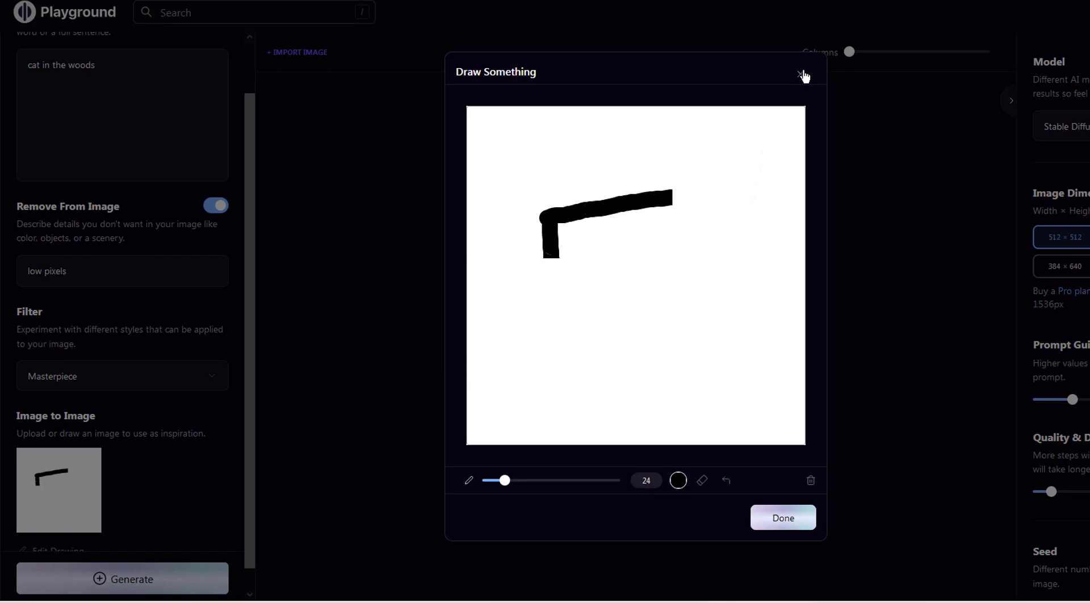
left_click(800, 74)
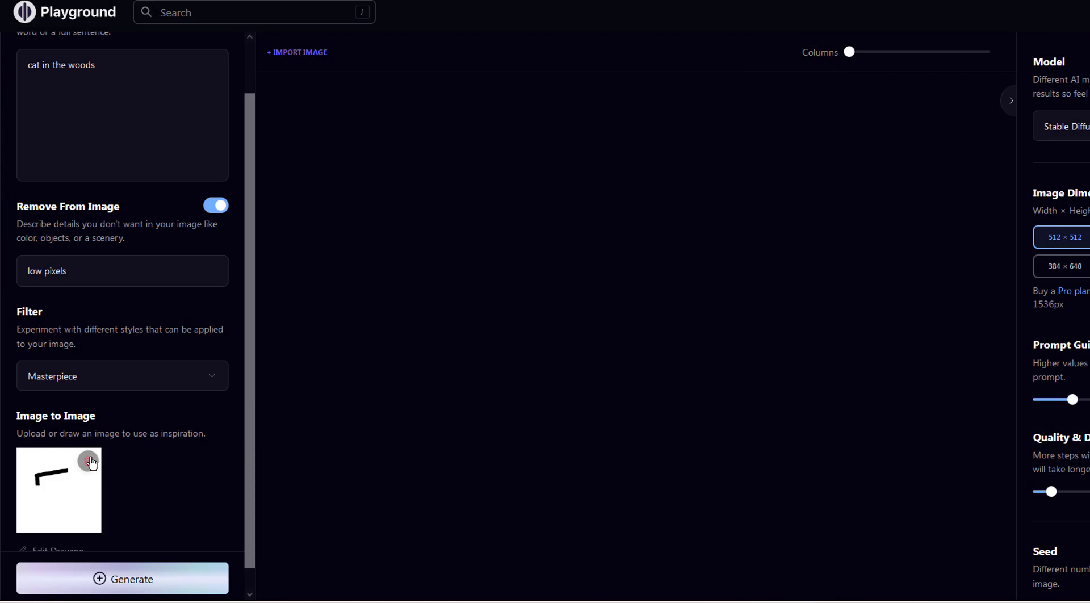
left_click(88, 462)
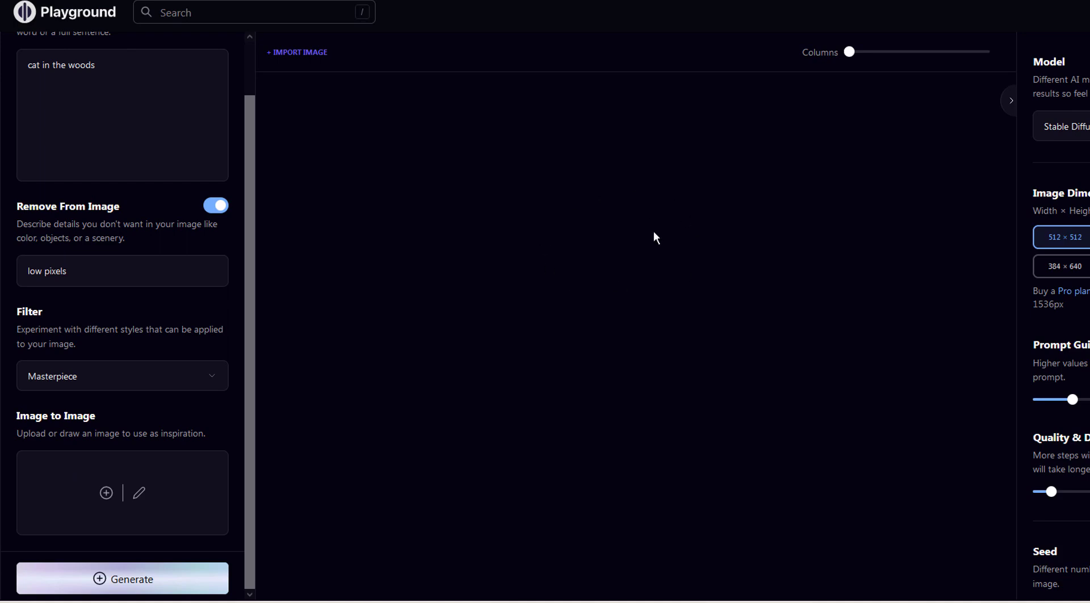
- Drag Quality & Details to maximum, keeping the current model and Private Session off
left_click(1061, 126)
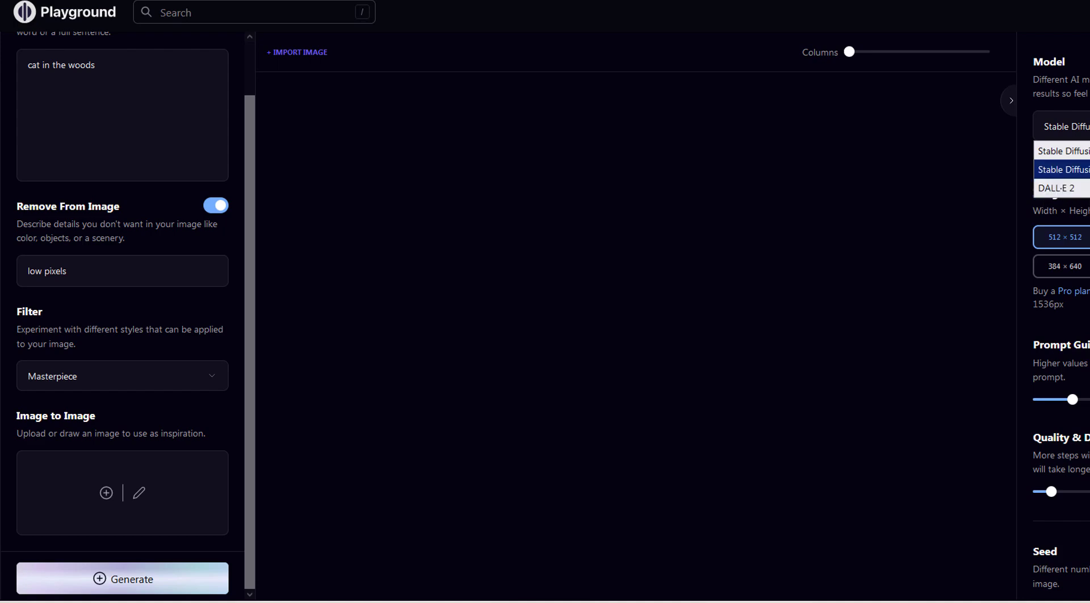
key("Return")
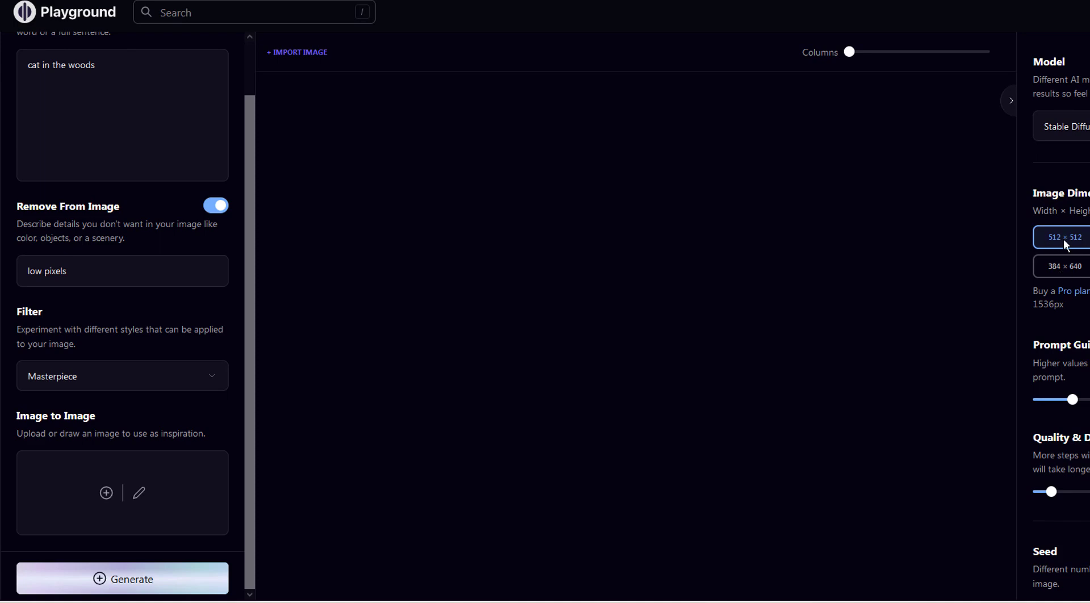
scroll(1069, 245, "down", 4)
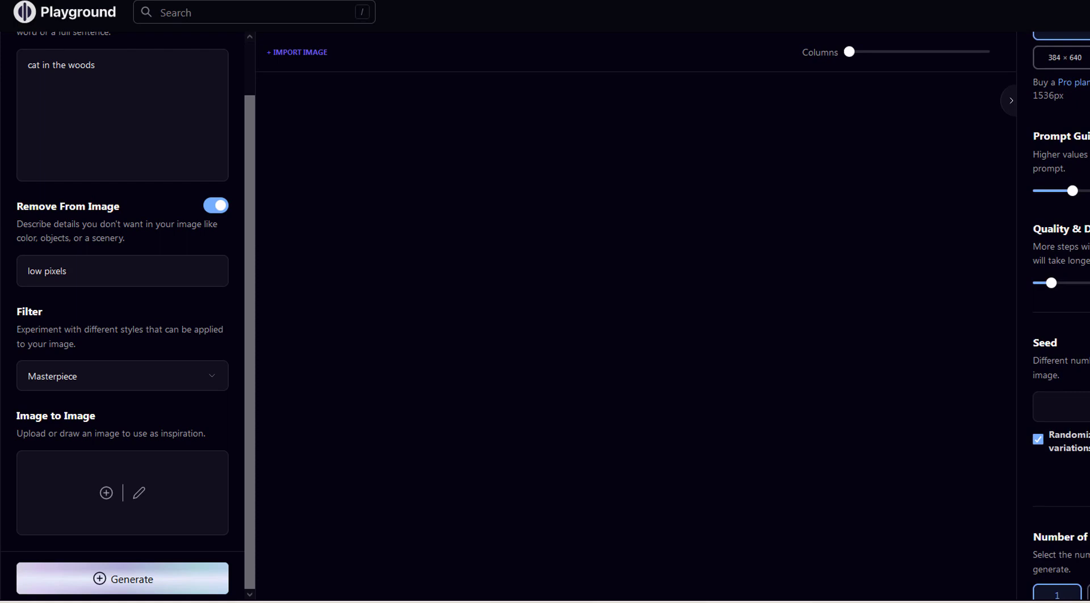
scroll(1079, 150, "down", 3)
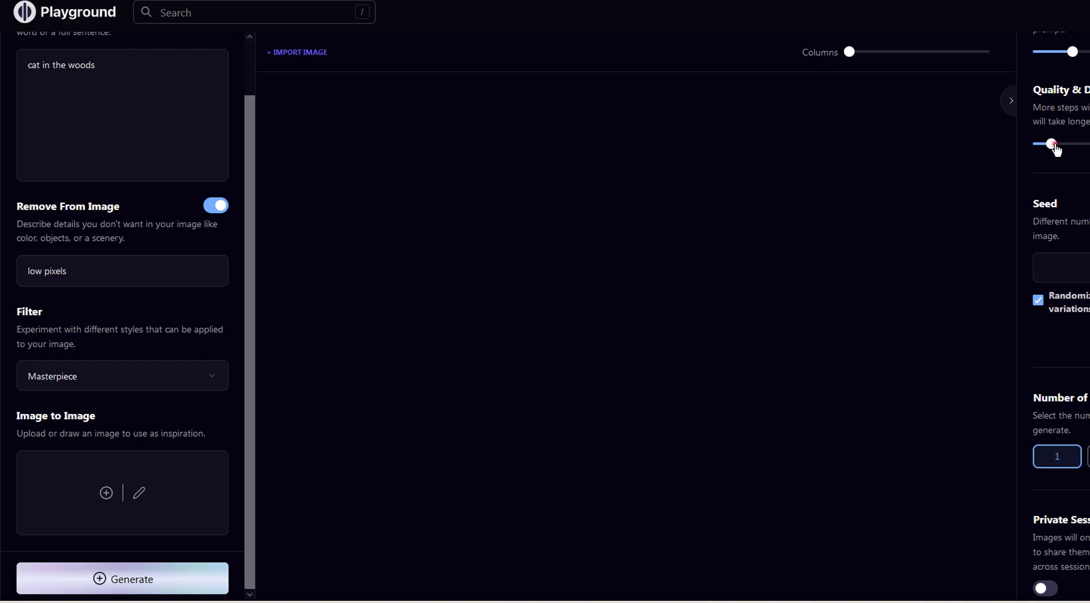
left_click_drag(1055, 149, 1081, 150)
scroll(1058, 185, "down", 1)
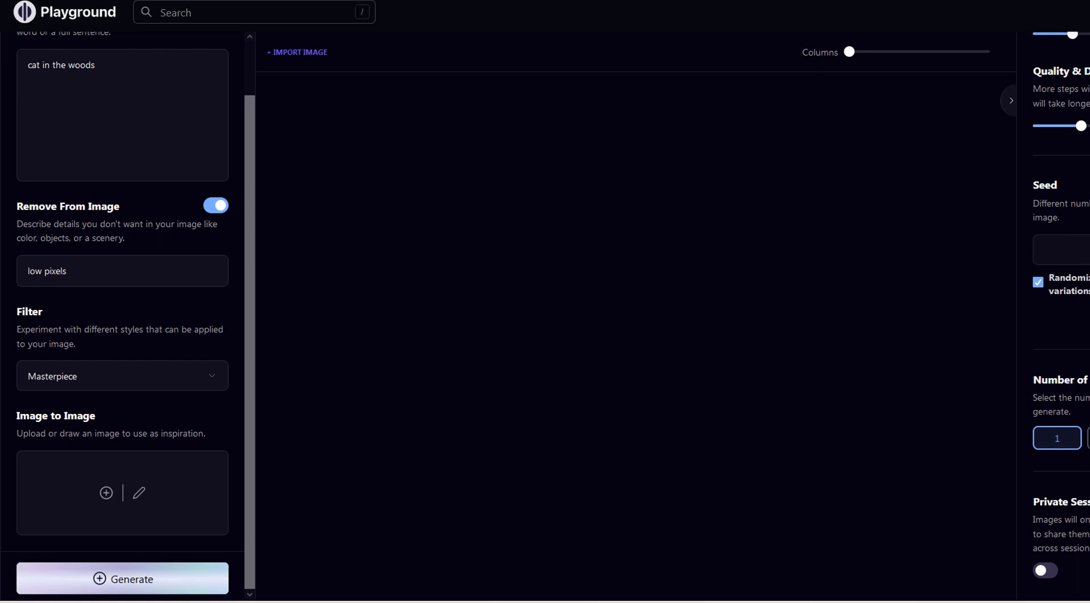
left_click(1058, 575)
left_click(1049, 575)
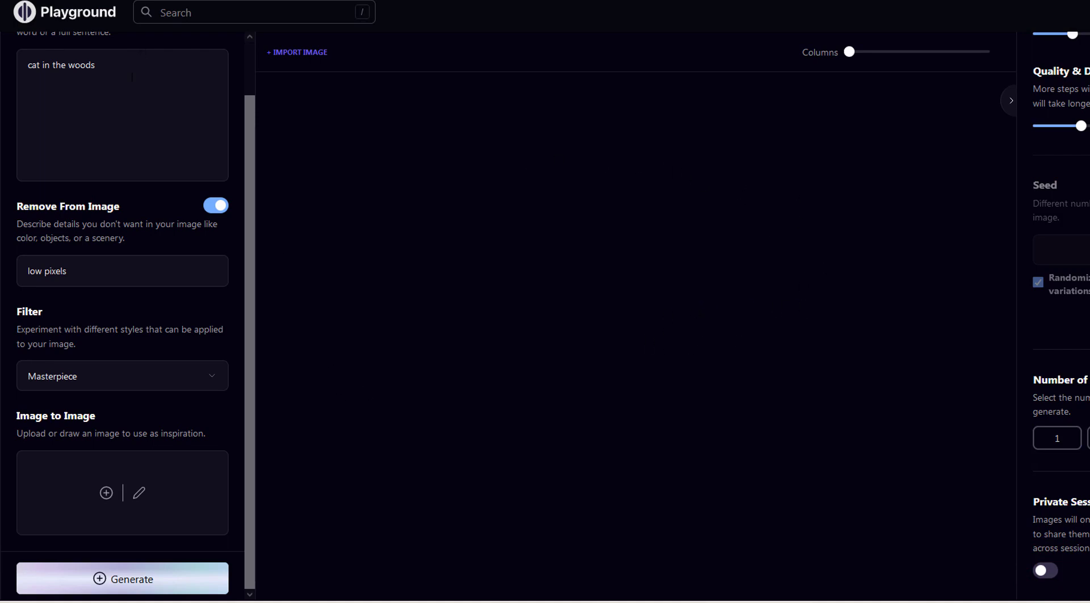
scroll(145, 137, "up", 1)
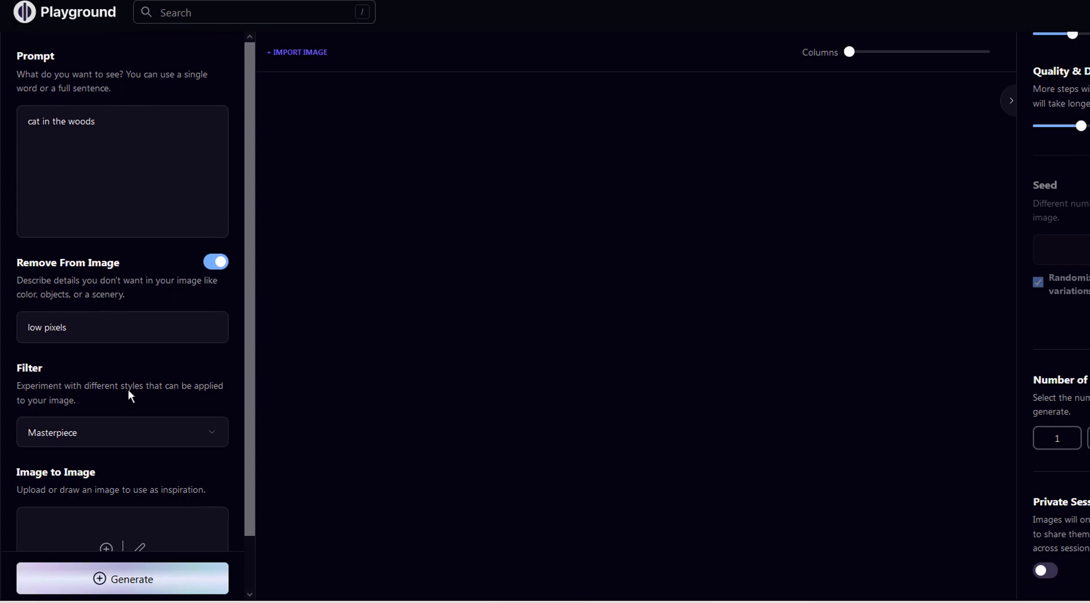
- Generate a batch of Masterpiece cat-in-the-woods images and look through the results
left_click(149, 574)
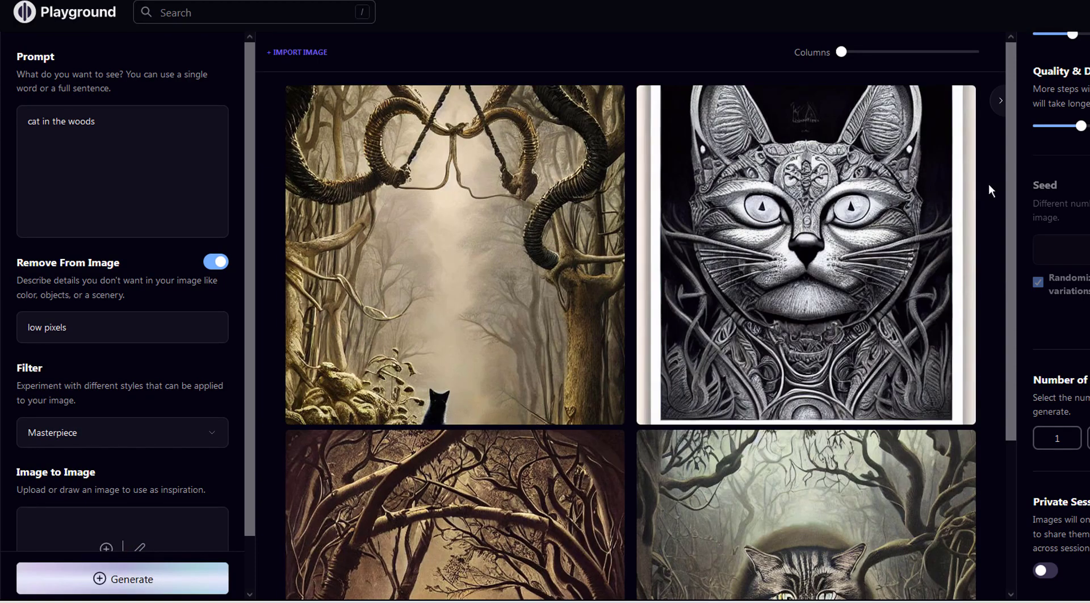
scroll(997, 185, "down", 3)
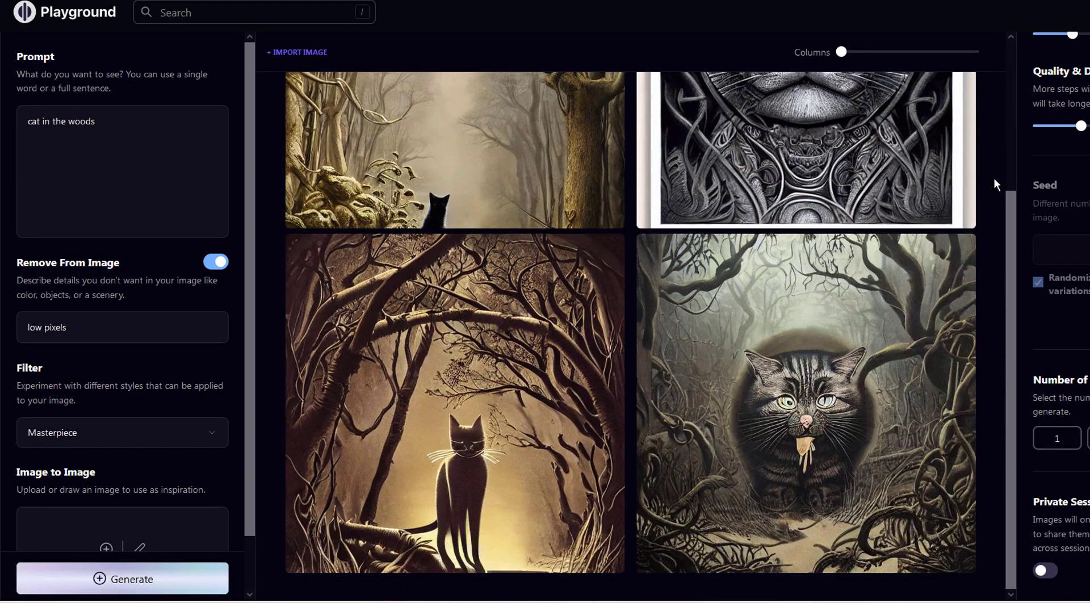
mouse_move(848, 467)
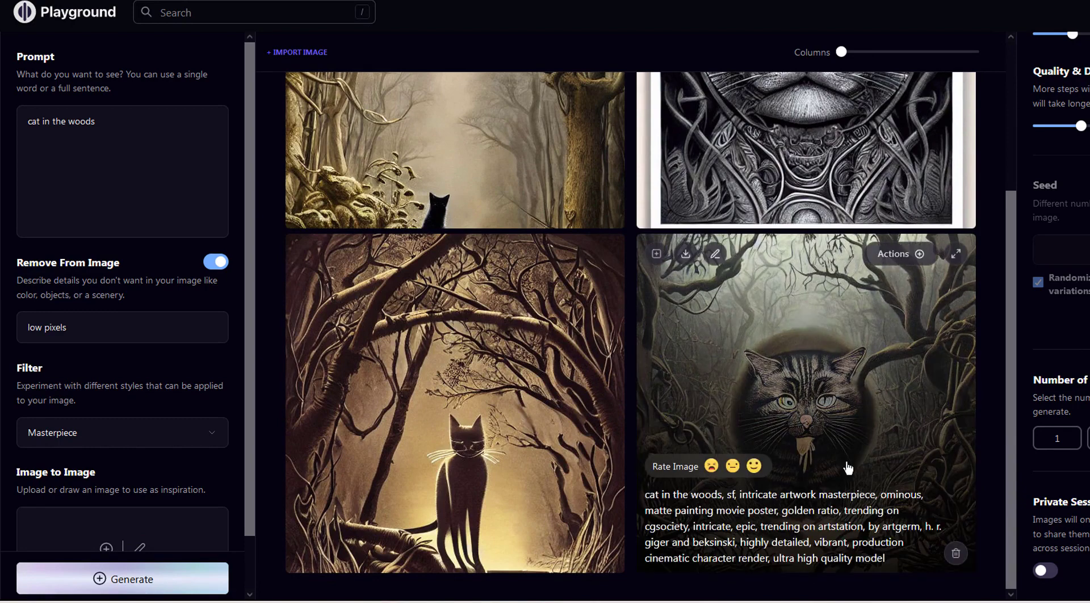
scroll(991, 335, "up", 3)
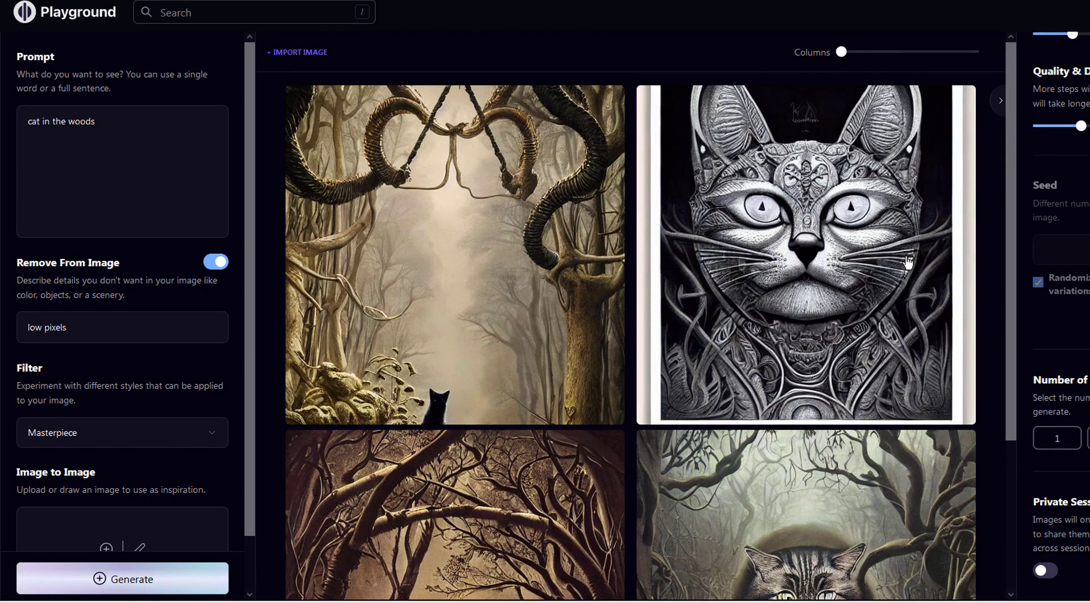
- Generate another batch of four cat-in-the-woods images from the same prompt
mouse_move(542, 507)
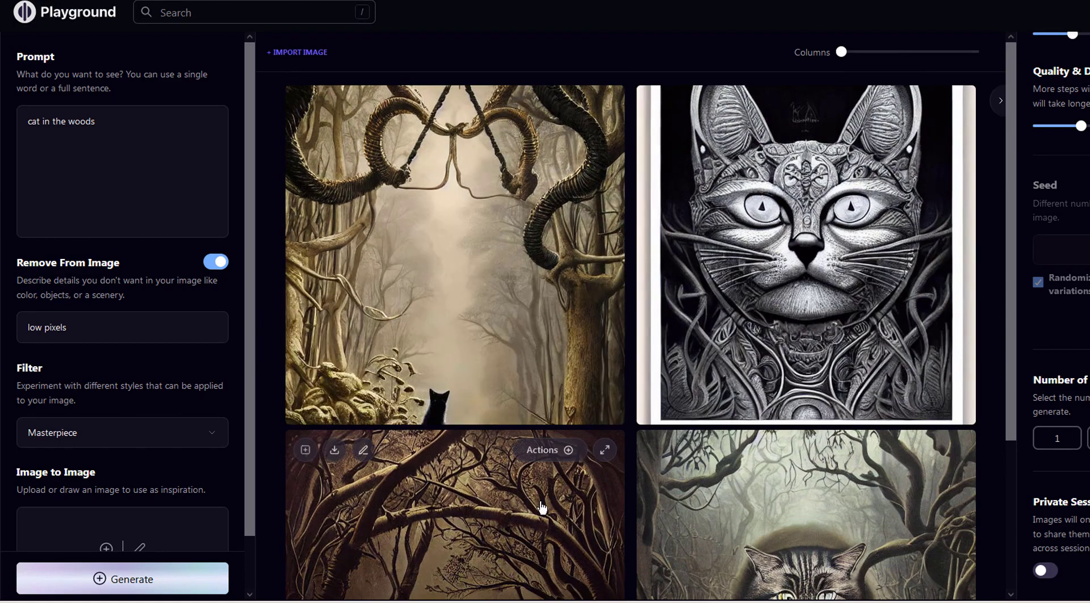
mouse_move(543, 215)
scroll(543, 214, "down", 3)
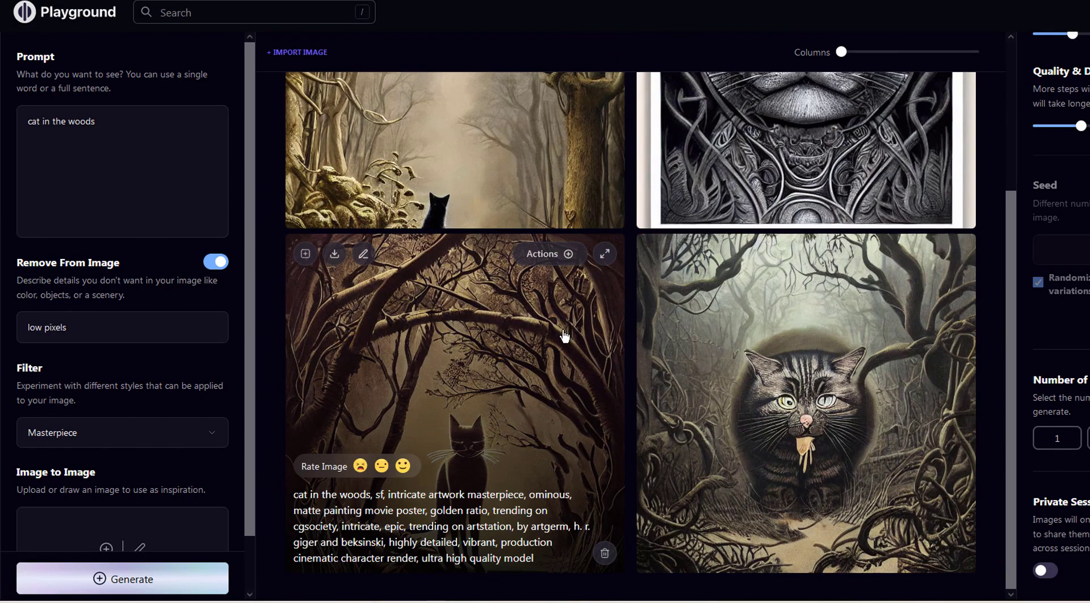
scroll(563, 335, "up", 3)
left_click(189, 574)
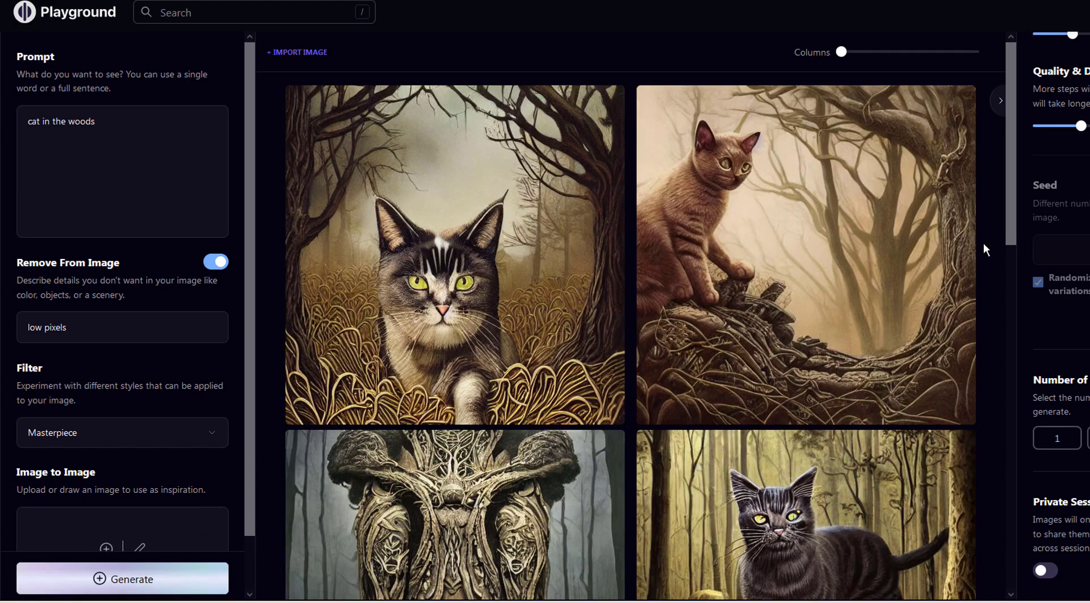
- Apply face restoration to the standing grey tabby image and close the result
scroll(983, 243, "down", 5)
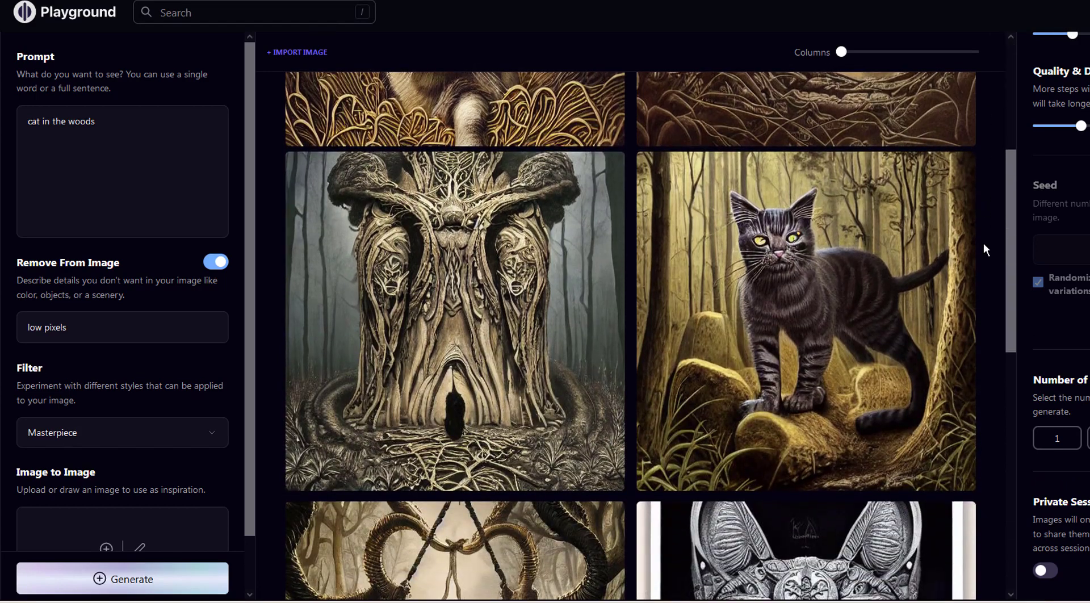
scroll(983, 243, "up", 5)
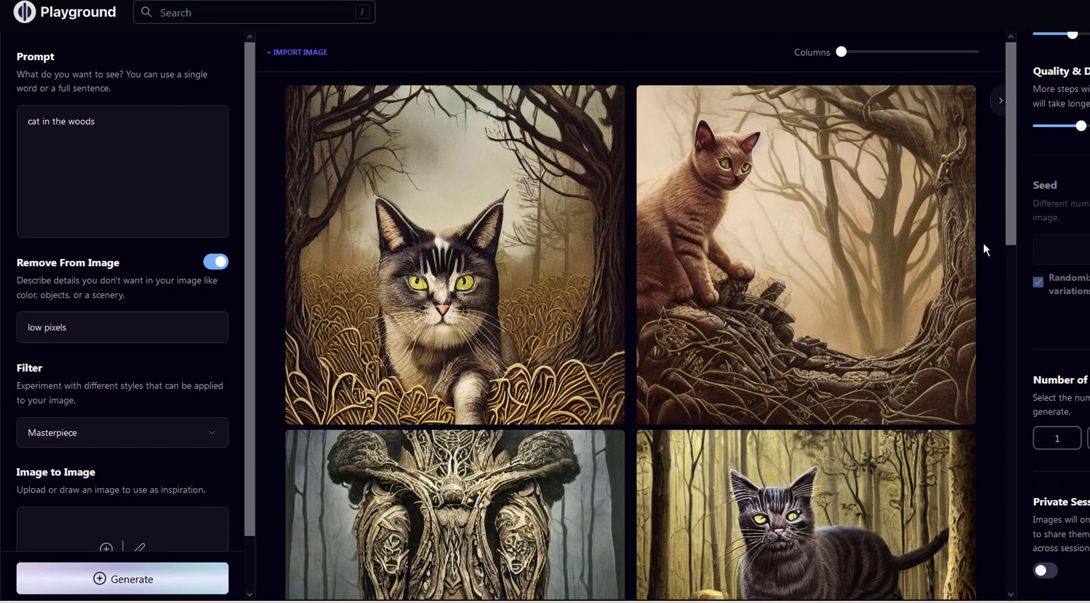
scroll(983, 243, "down", 2)
mouse_move(787, 391)
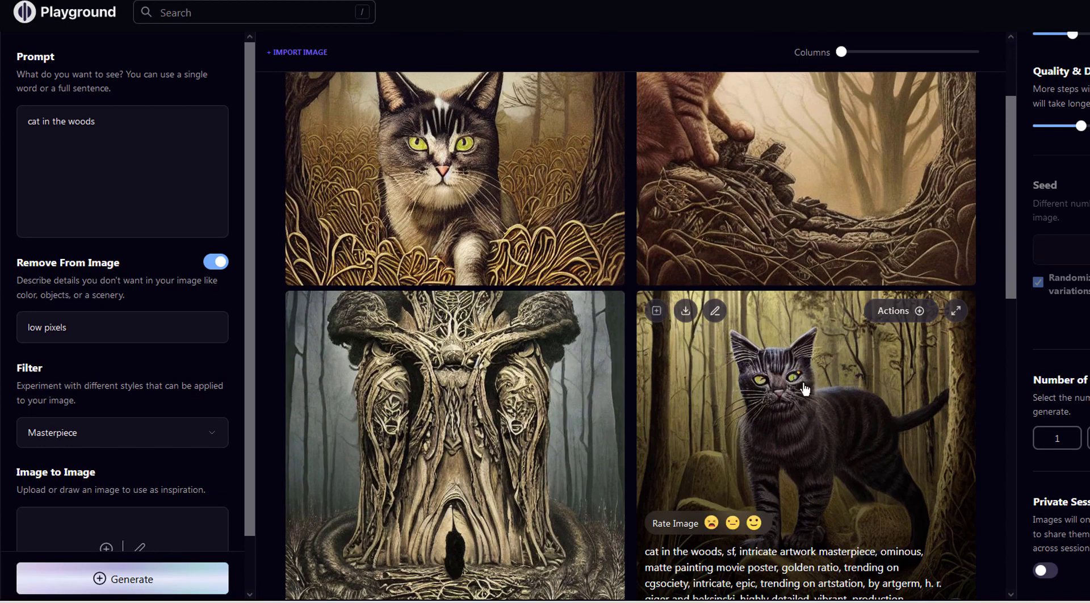
left_click(918, 310)
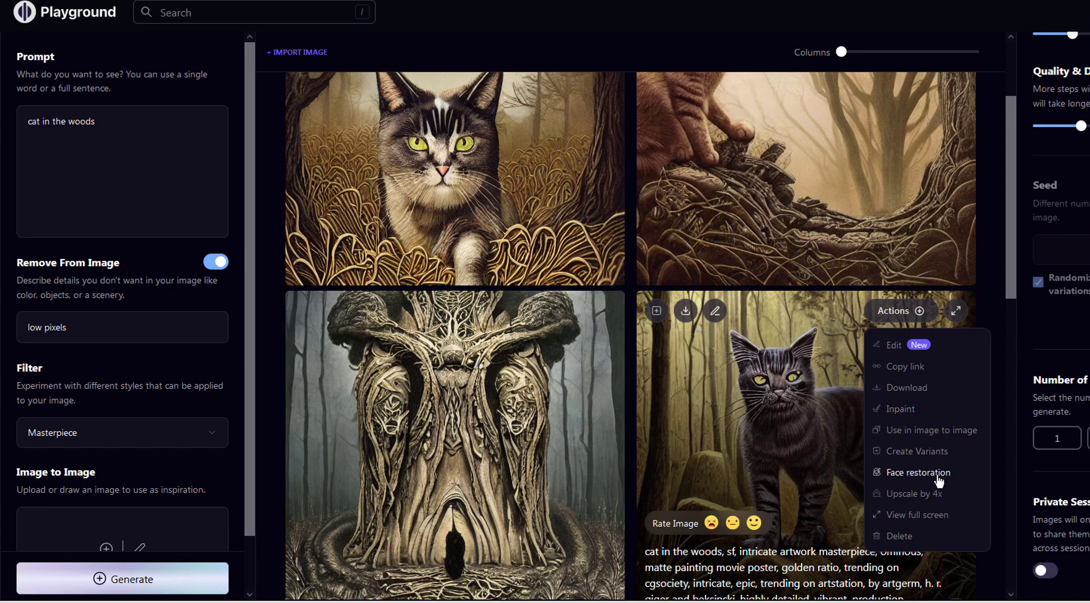
left_click(901, 475)
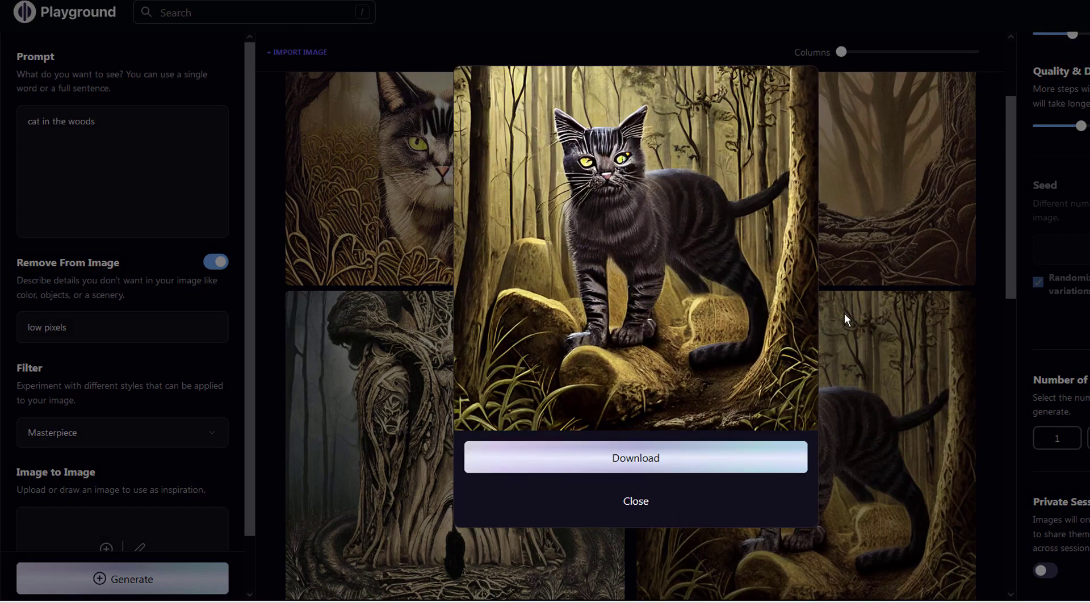
left_click(662, 499)
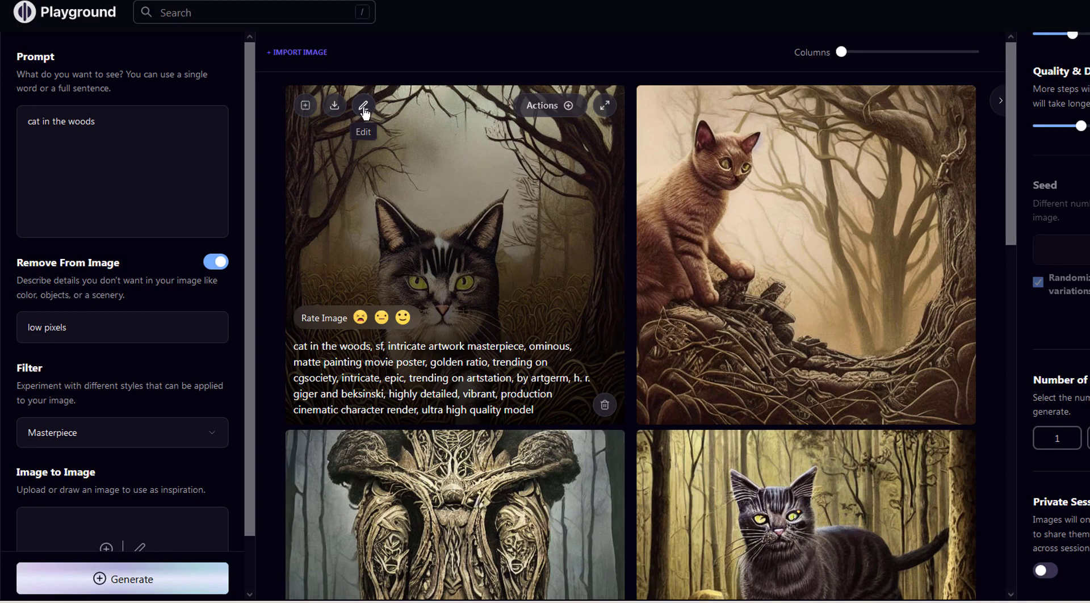
- Create variations of the striped-faced cat image as the image-to-image source
left_click(542, 112)
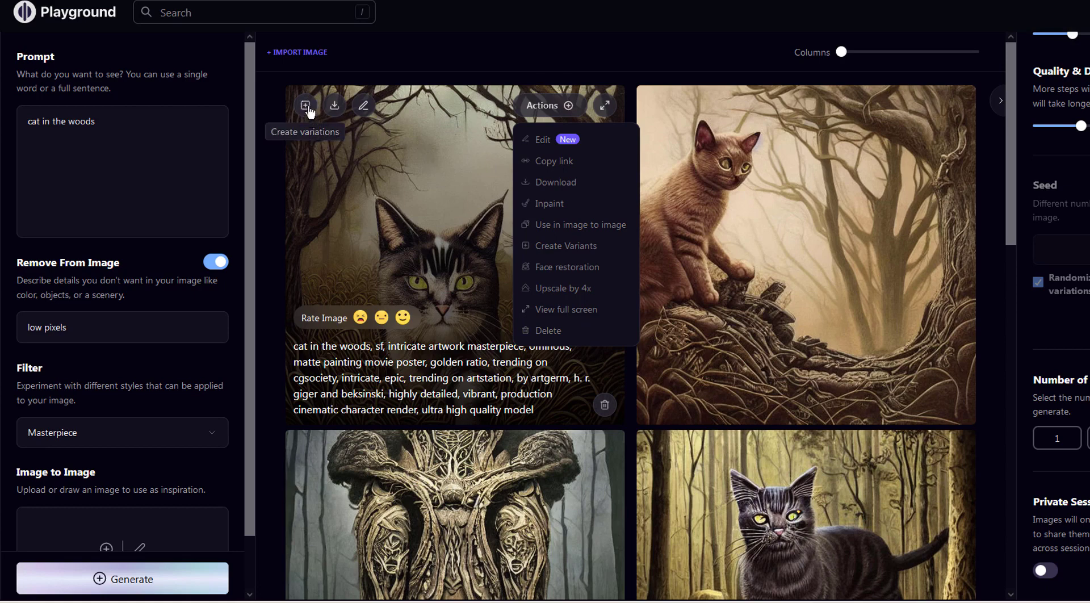
left_click(306, 107)
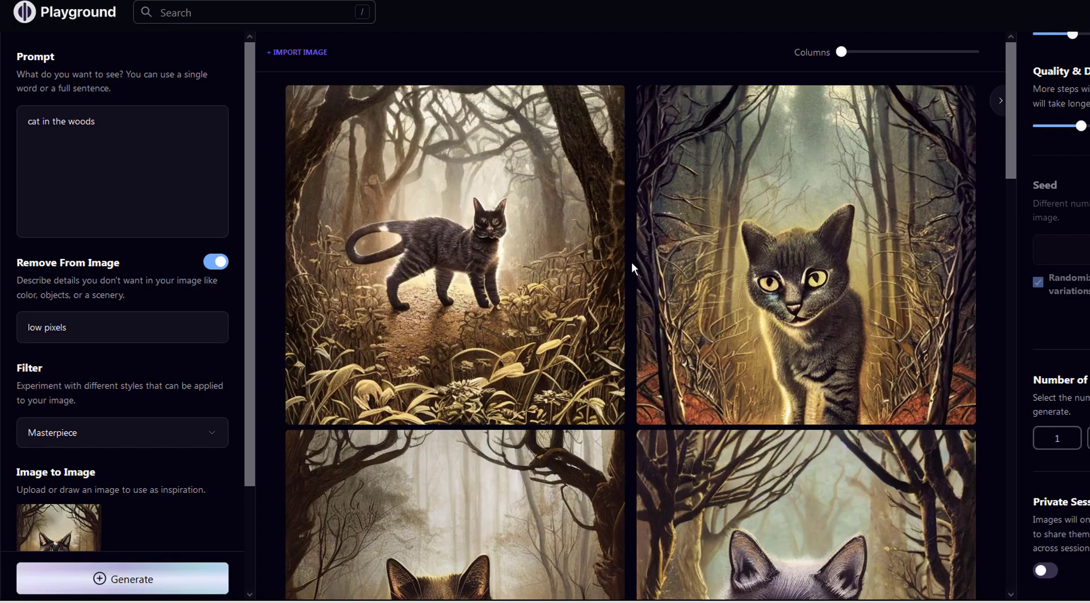
scroll(634, 268, "down", 4)
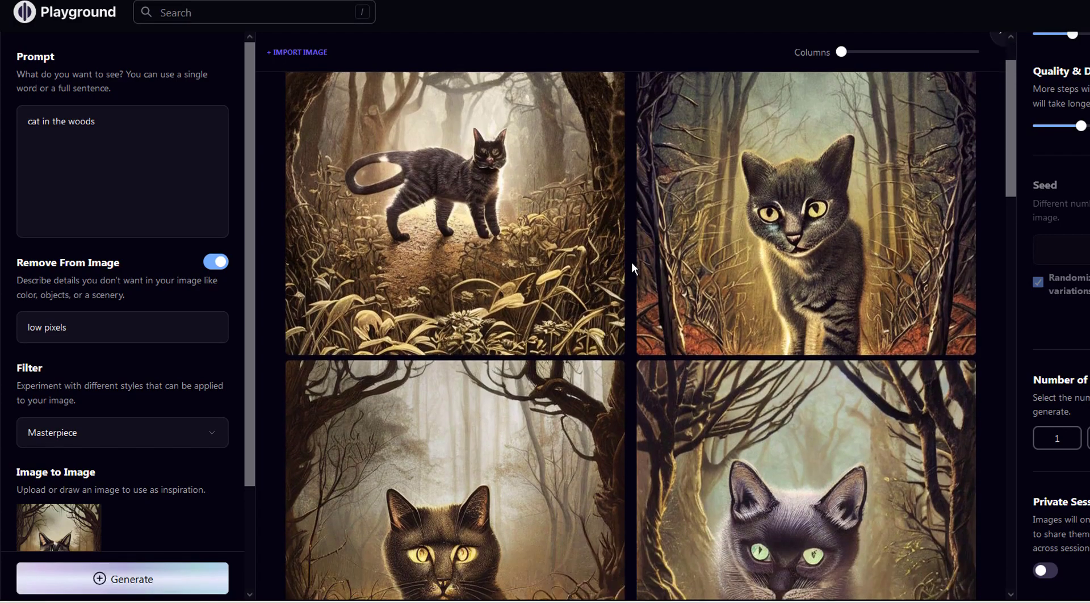
scroll(634, 268, "down", 9)
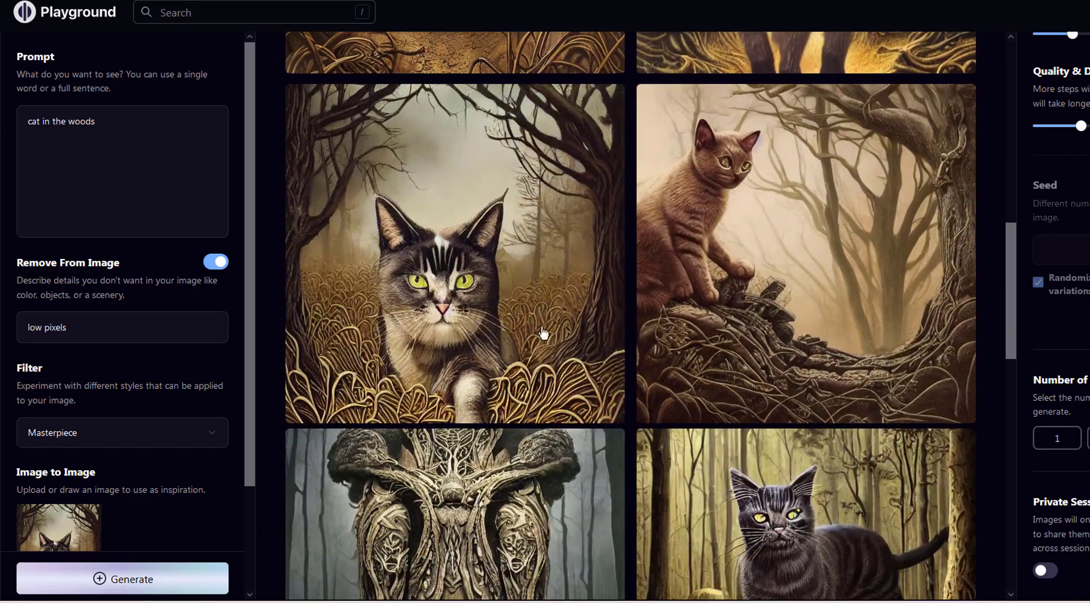
mouse_move(492, 266)
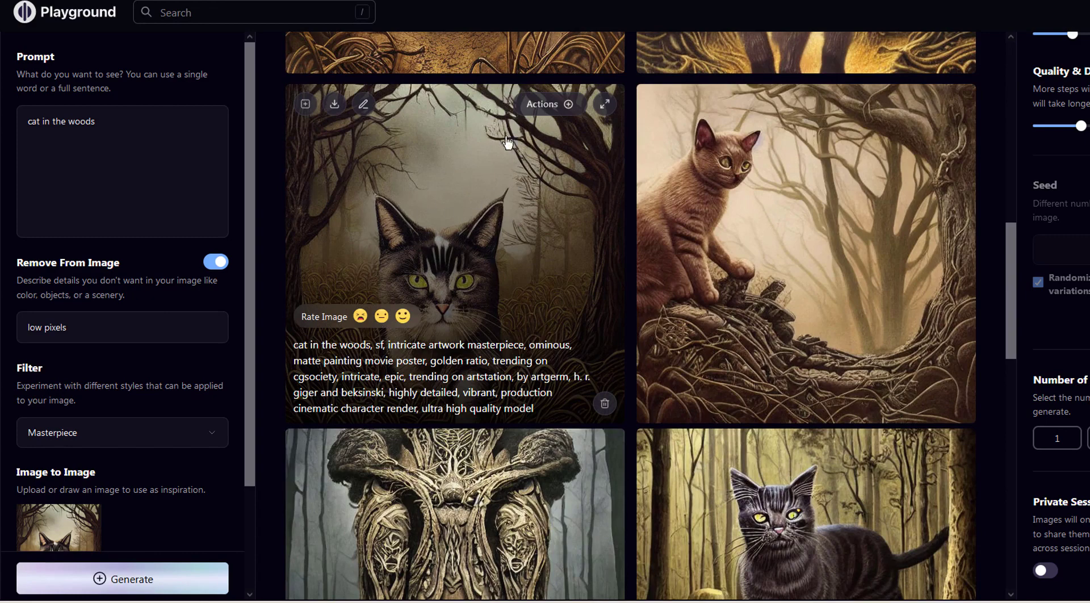
scroll(613, 220, "up", 4)
scroll(613, 219, "up", 6)
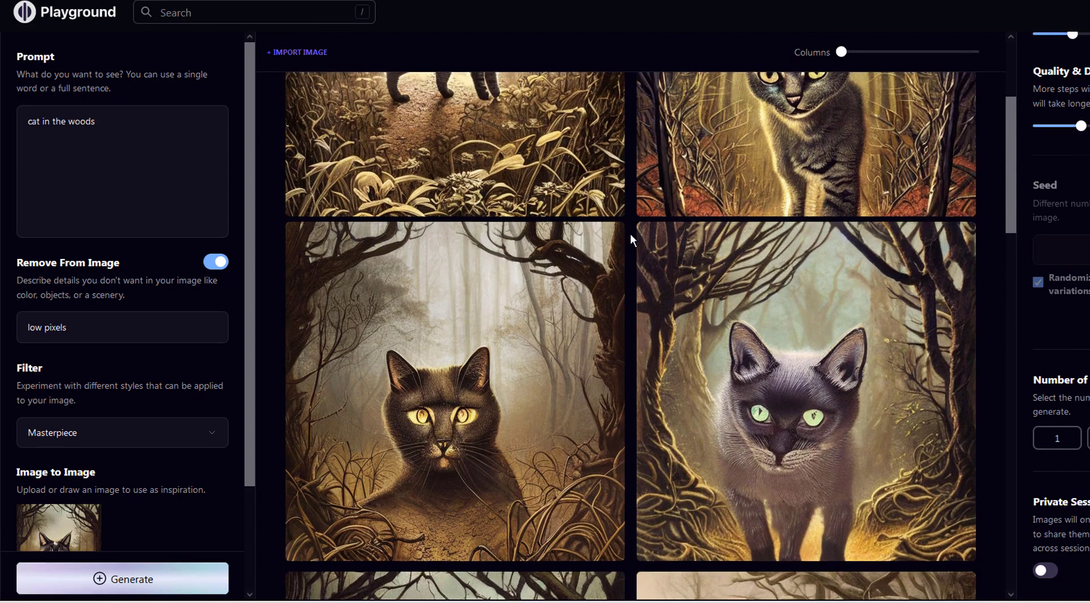
scroll(630, 233, "up", 4)
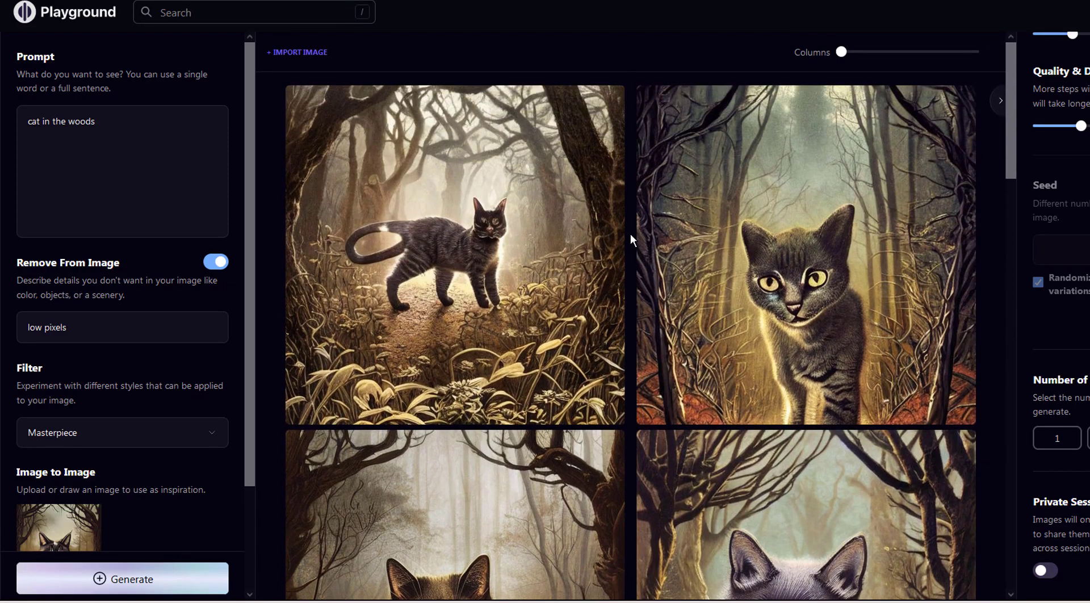
mouse_move(799, 237)
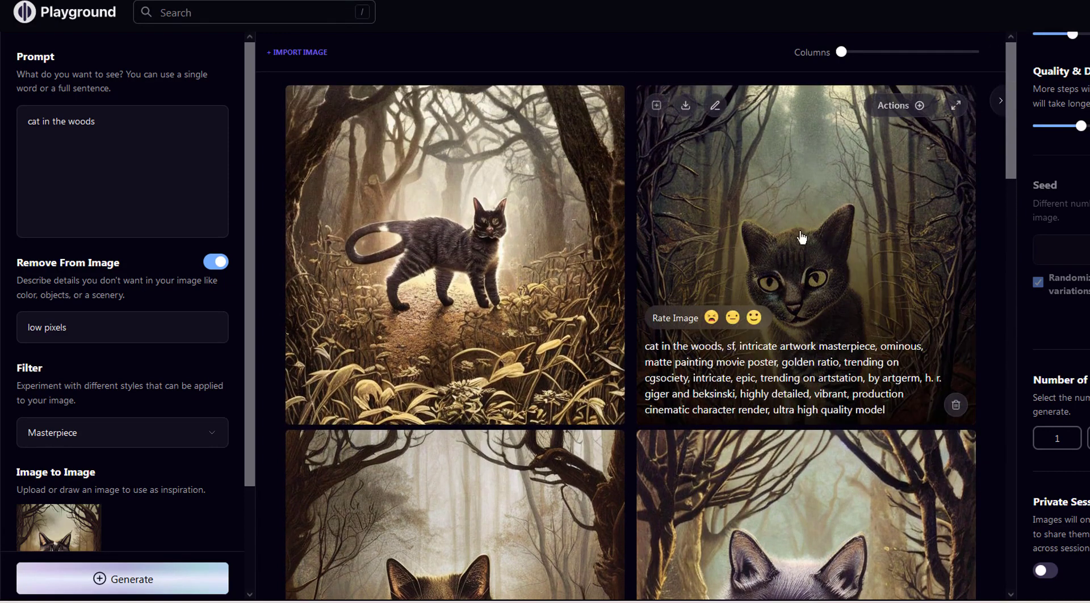
mouse_move(353, 211)
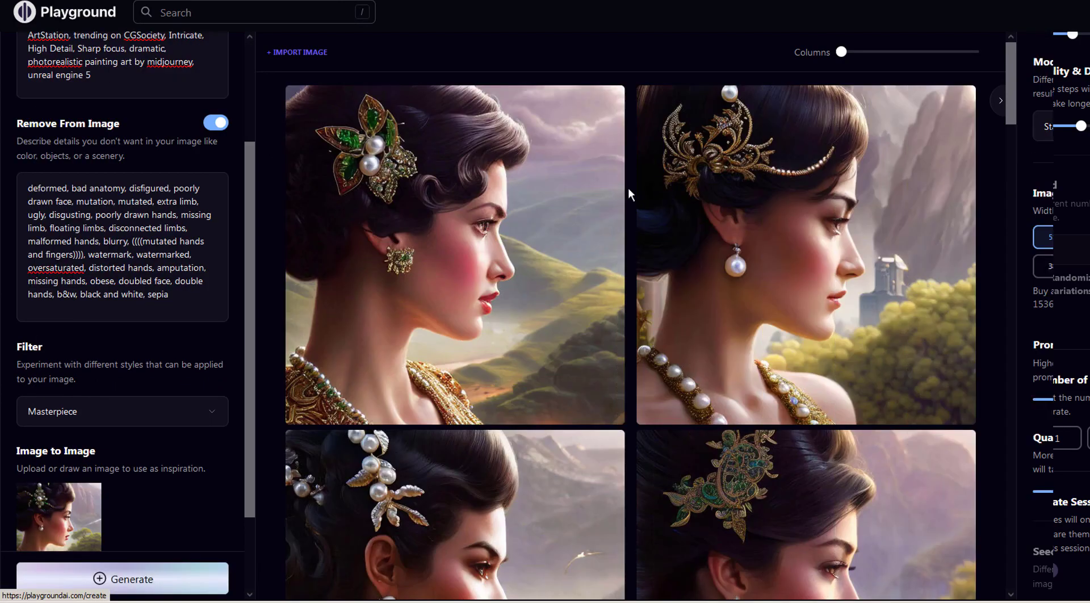
- Create variations of the woman portrait with the green-and-gold hair ornament
scroll(629, 194, "down", 4)
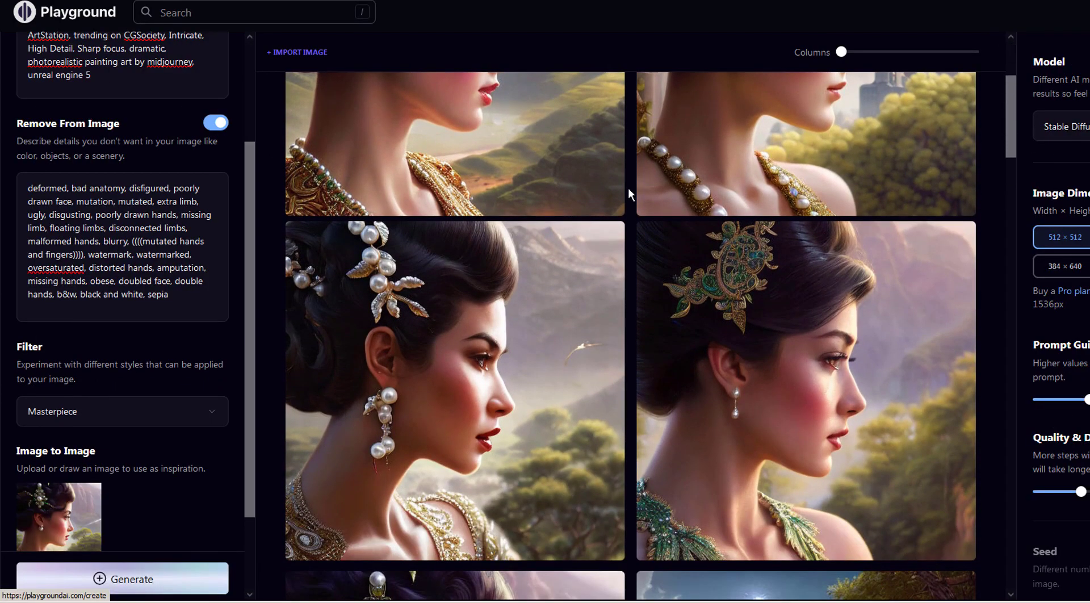
scroll(629, 194, "up", 3)
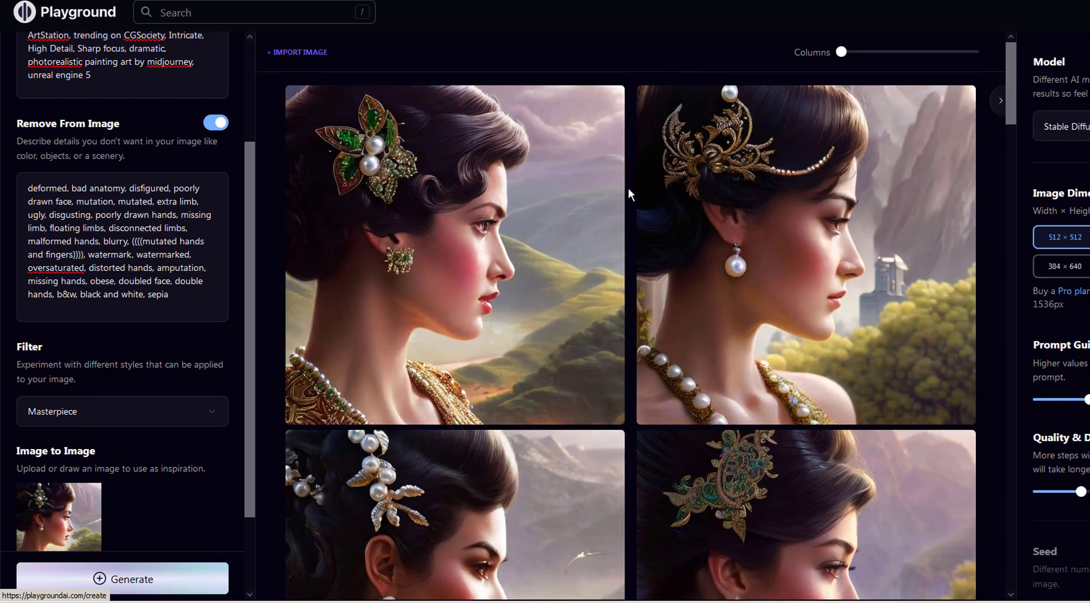
scroll(629, 194, "down", 3)
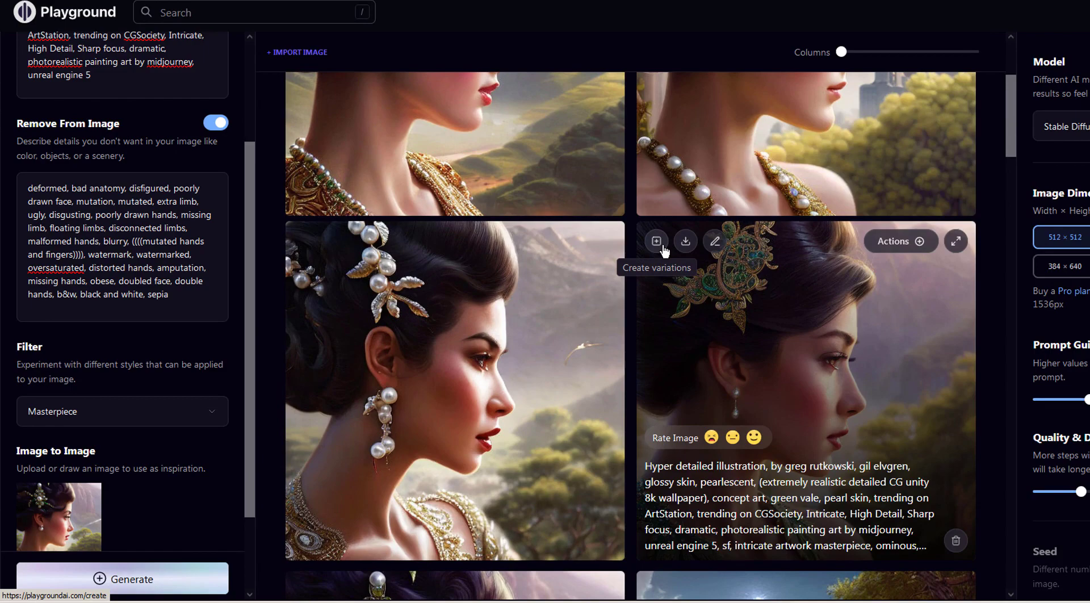
left_click(659, 243)
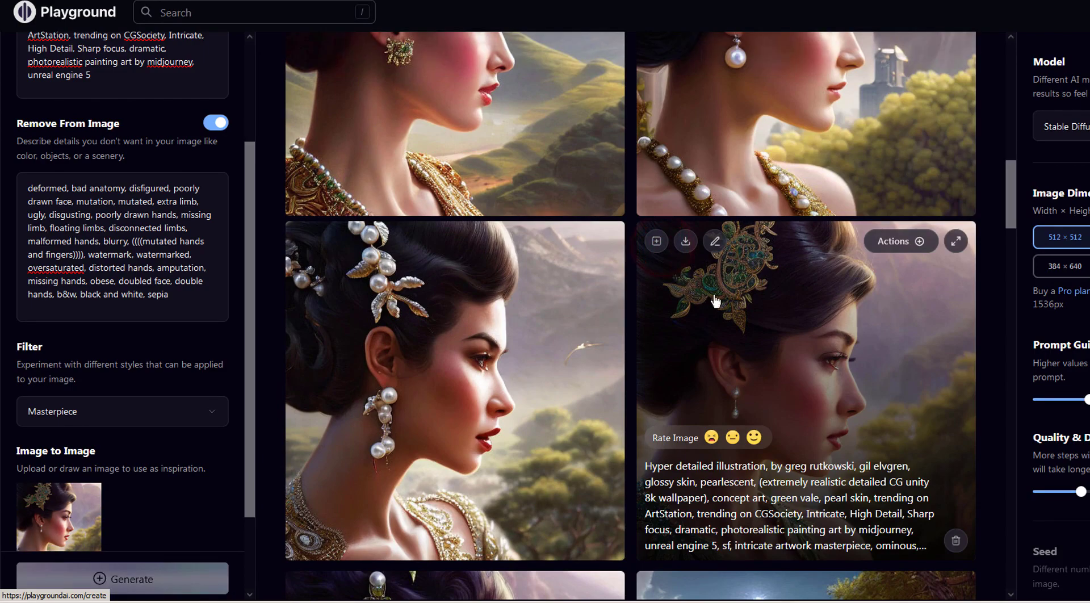